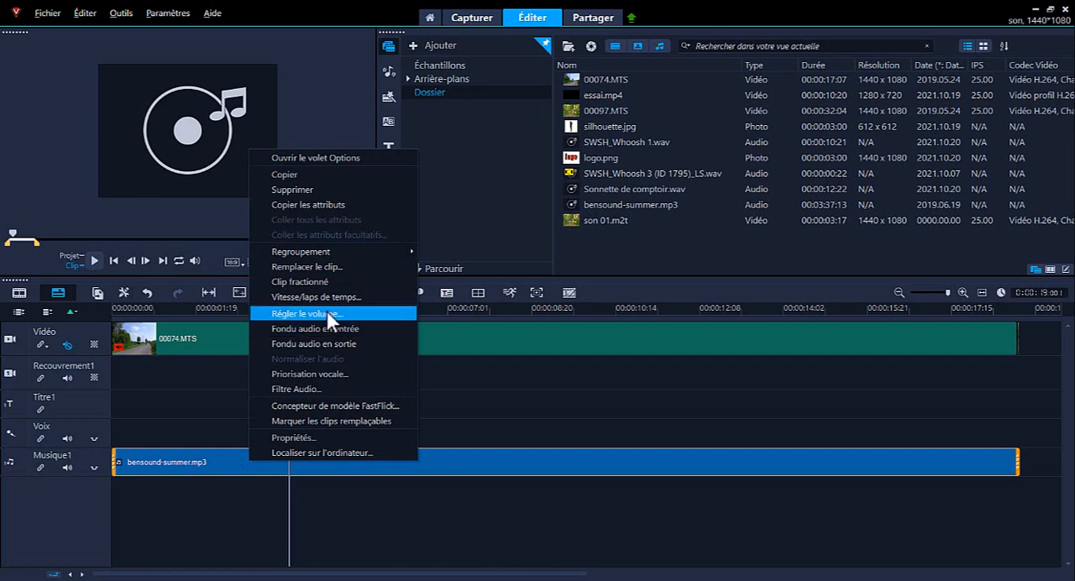
- Set the volume of the bensound-summer.mp3 music clip to 10
{"action": "left_click", "coordinate": [327, 311]}
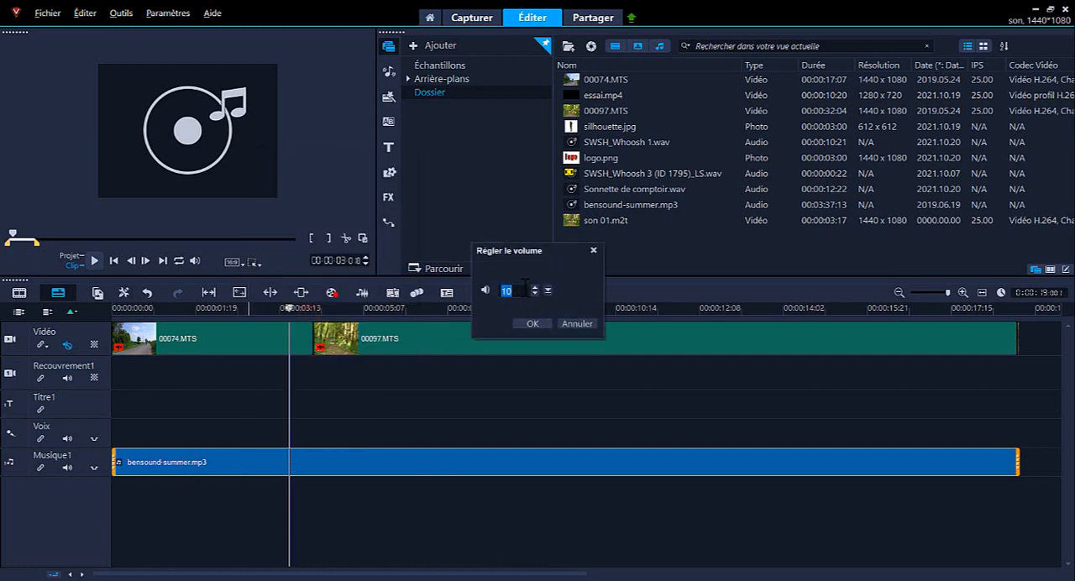
{"action": "left_click", "coordinate": [517, 291]}
{"action": "left_click", "coordinate": [531, 324]}
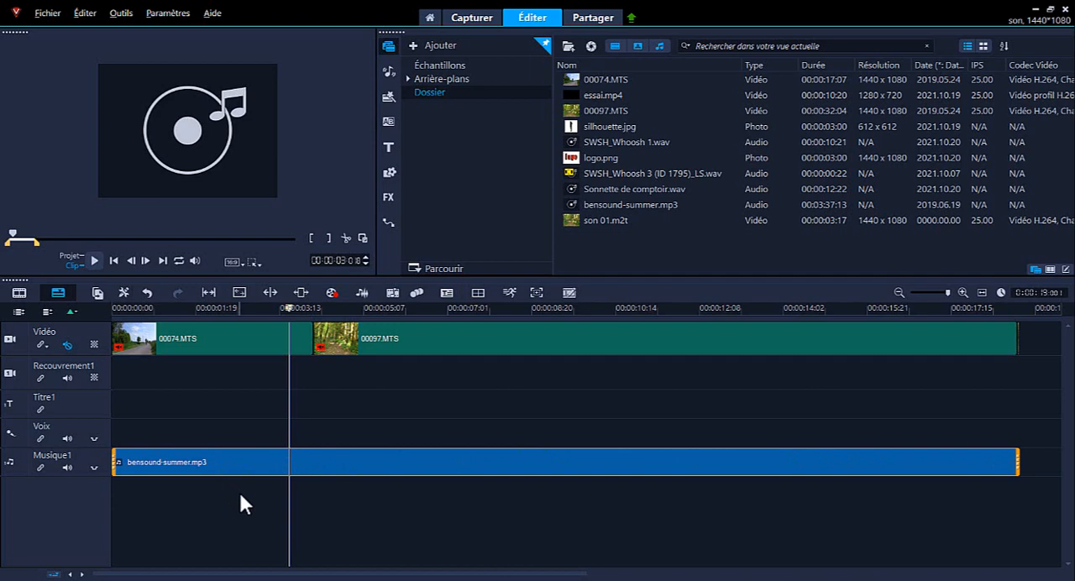
- Unmute the video track that holds clips 00074.MTS and 00097.MTS
{"action": "left_click", "coordinate": [216, 339]}
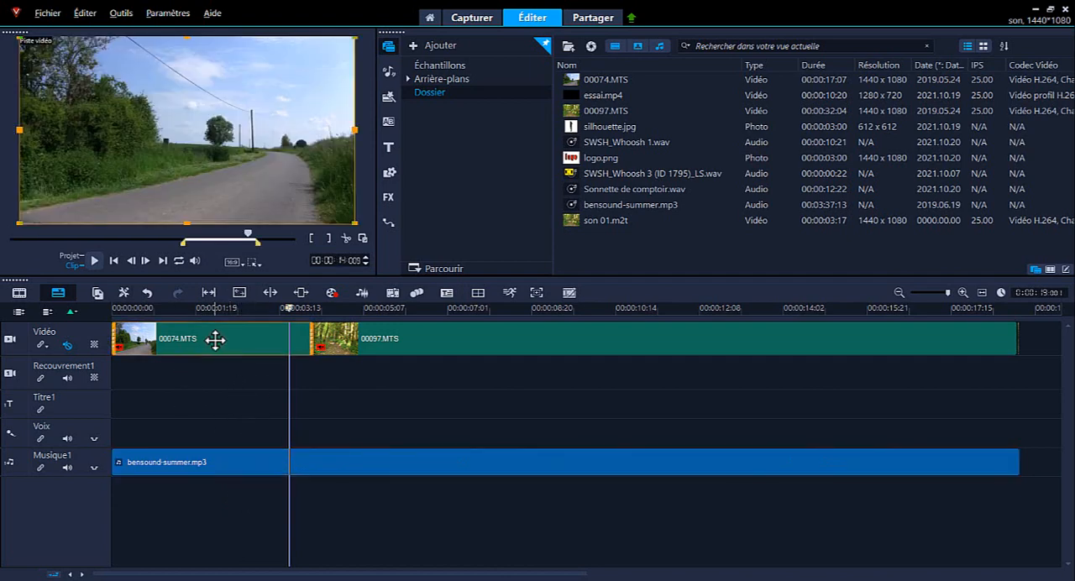
{"action": "left_click", "coordinate": [69, 342]}
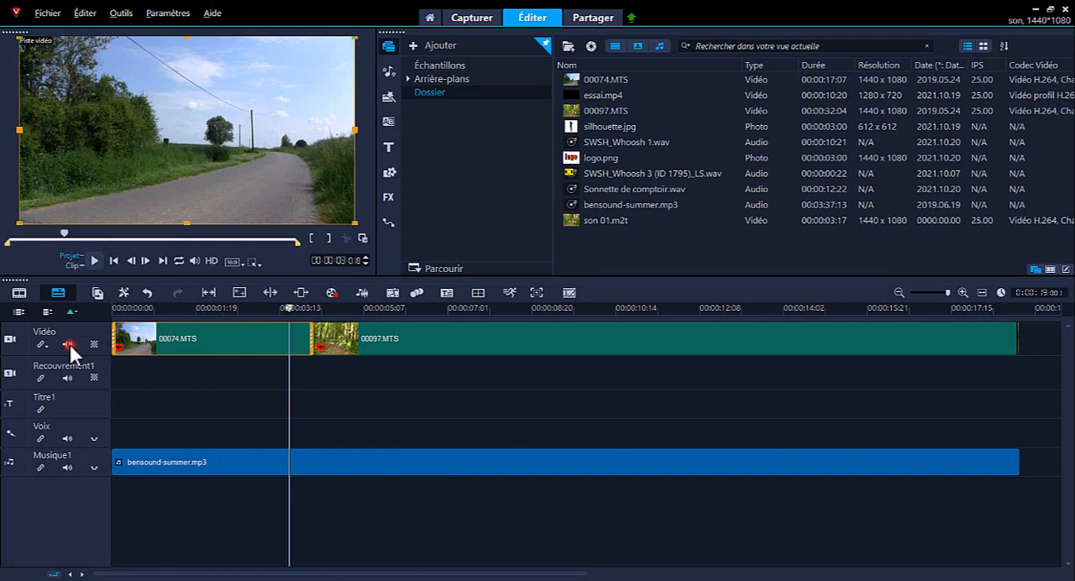
- Check the volume setting of video clip 00074.MTS and close it without a change
{"action": "right_click", "coordinate": [214, 341]}
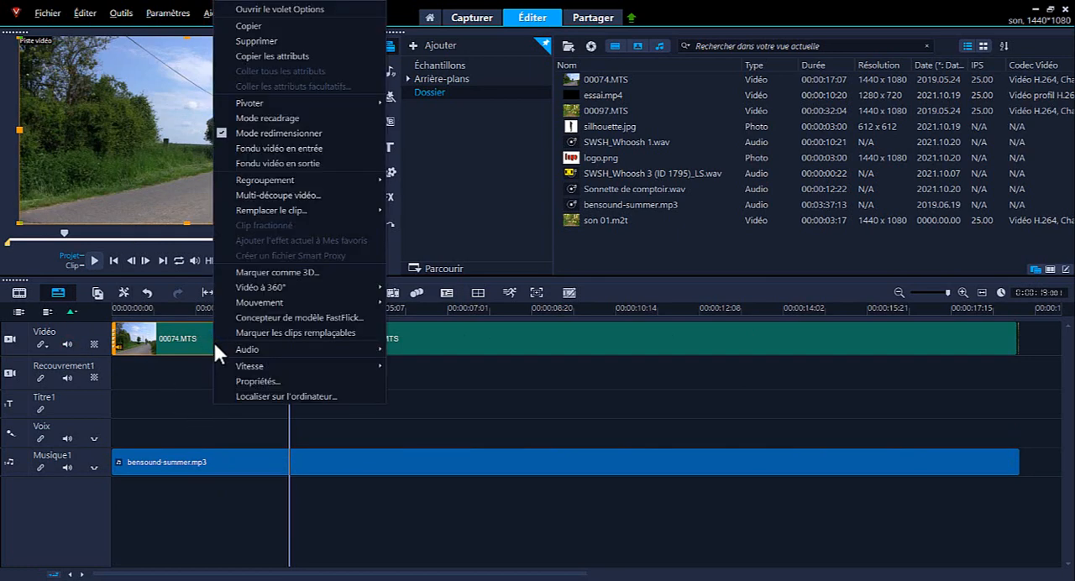
{"action": "mouse_move", "coordinate": [221, 344]}
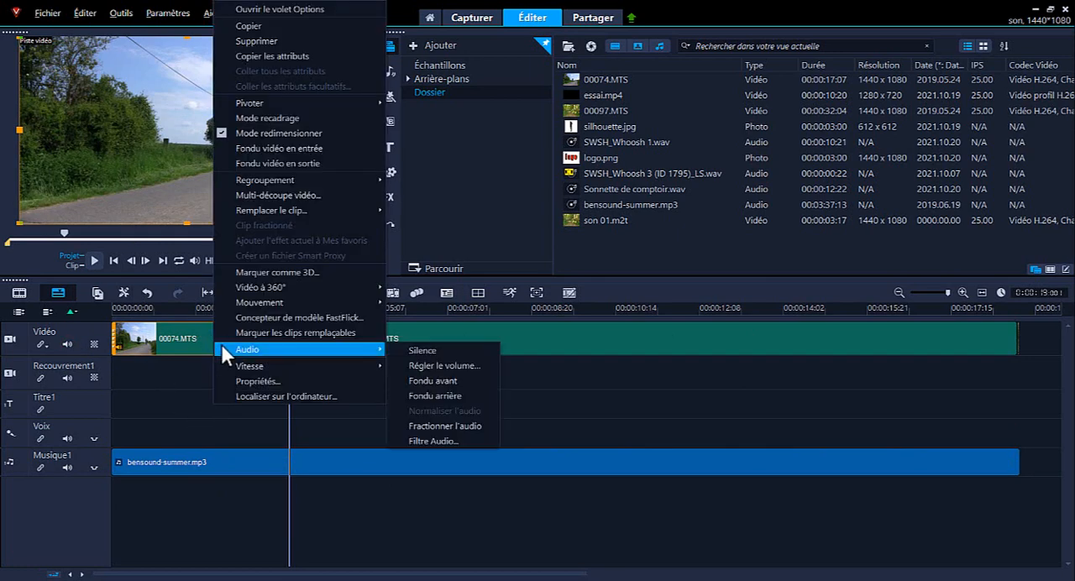
{"action": "left_click", "coordinate": [436, 365]}
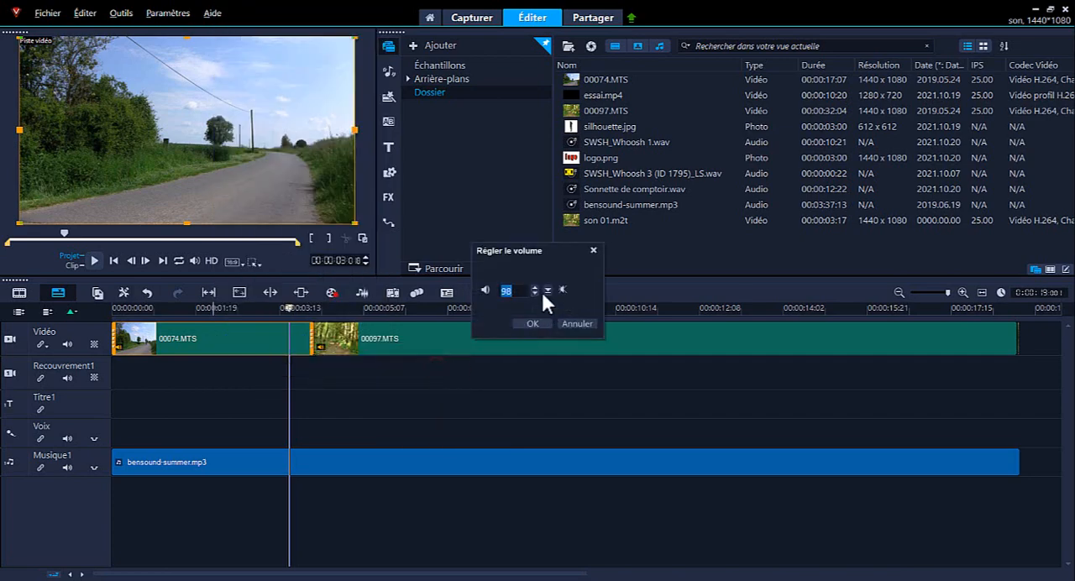
{"action": "left_click", "coordinate": [576, 324]}
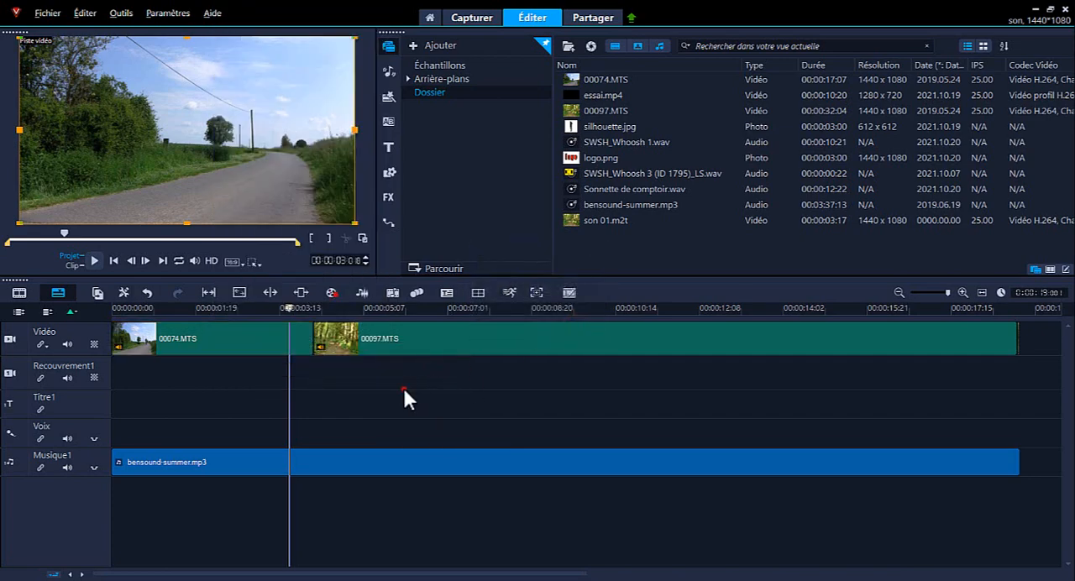
- Select clips 00074.MTS and 00097.MTS together and examine their shared audio options, including audio normalization
{"action": "left_click", "coordinate": [402, 394]}
{"action": "left_click", "coordinate": [242, 338]}
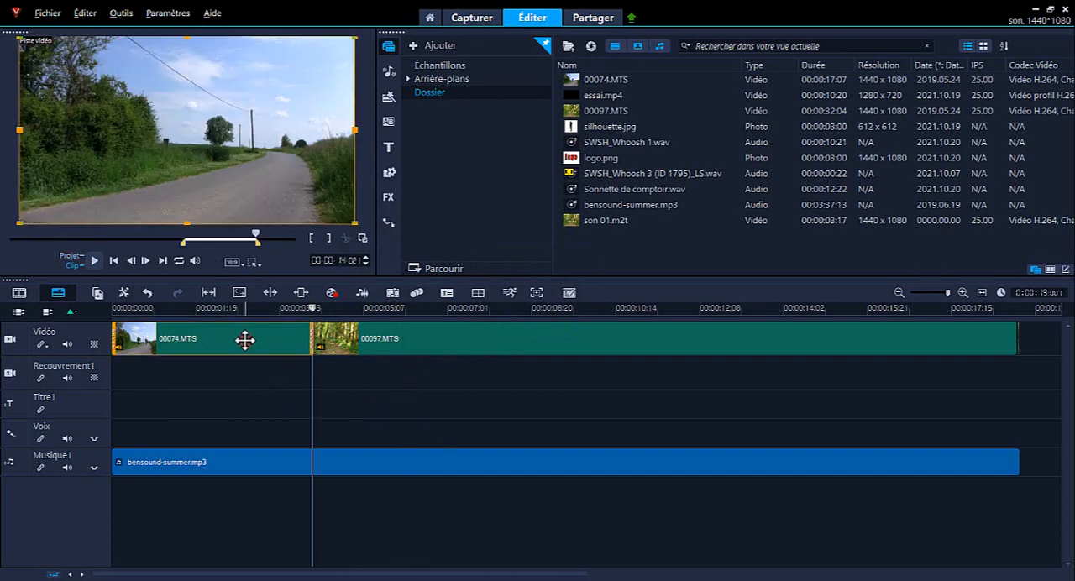
{"action": "left_click", "coordinate": [467, 341]}
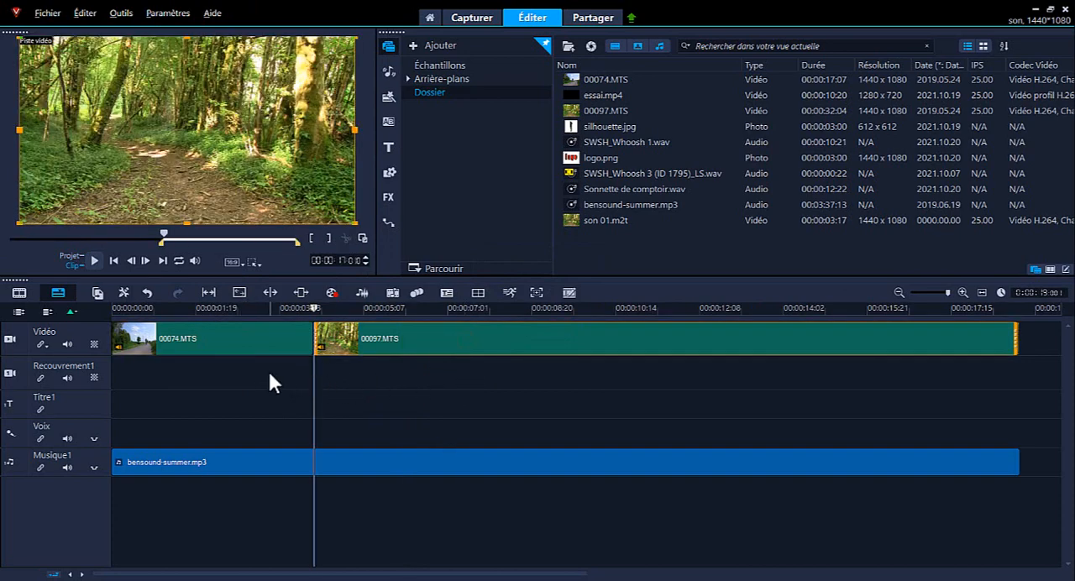
{"action": "left_click", "coordinate": [262, 375]}
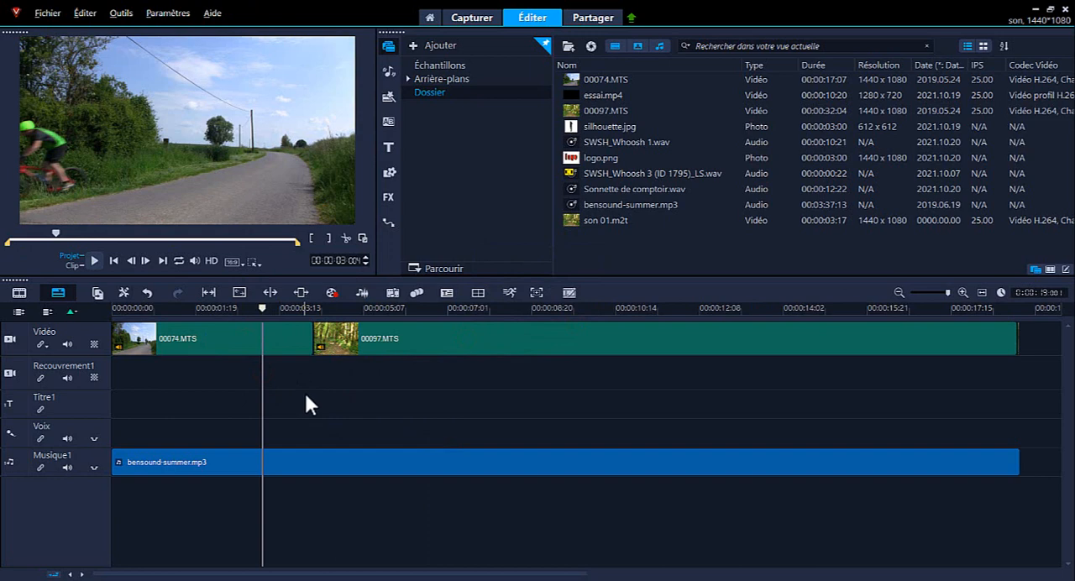
{"action": "left_click", "coordinate": [218, 340]}
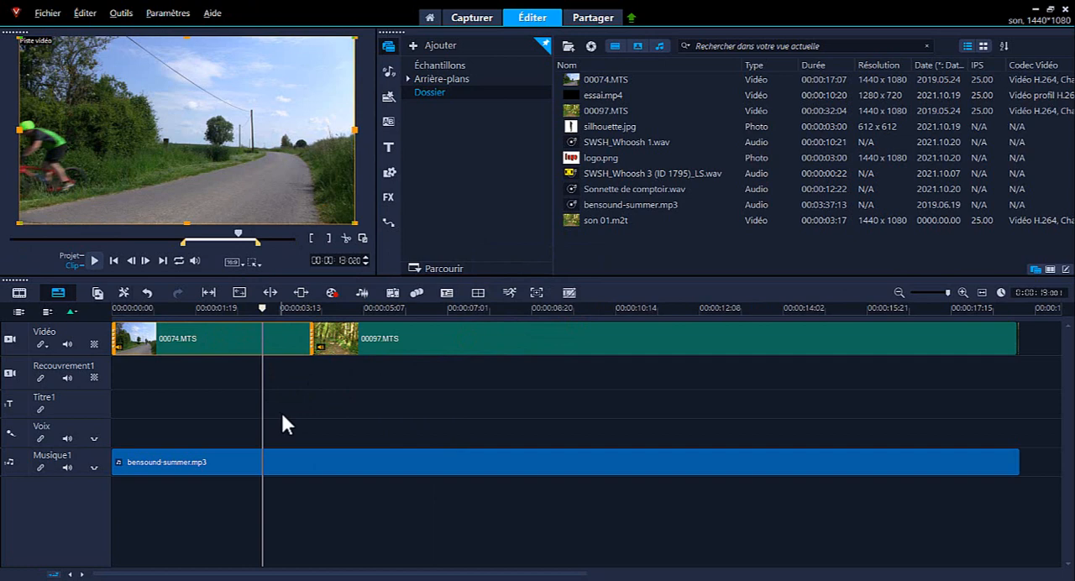
{"action": "left_click", "coordinate": [400, 340]}
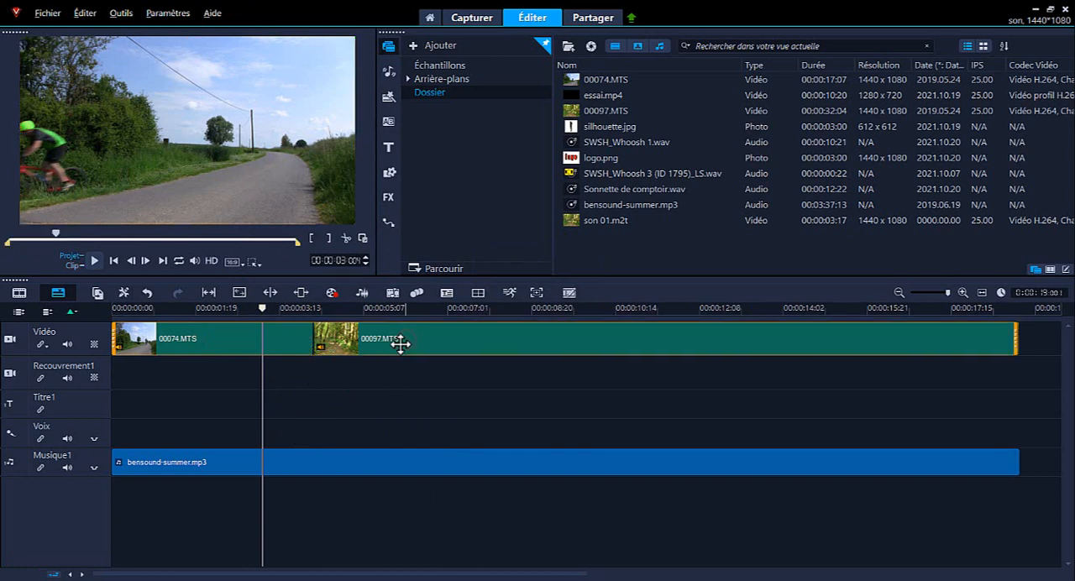
{"action": "right_click", "coordinate": [232, 338]}
{"action": "mouse_move", "coordinate": [339, 335]}
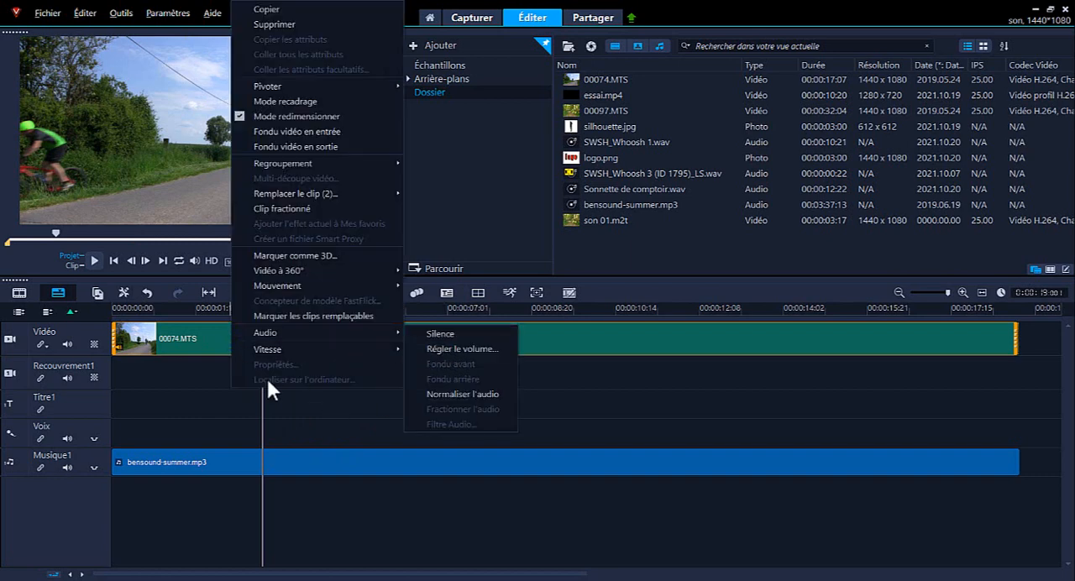
{"action": "left_click", "coordinate": [184, 378]}
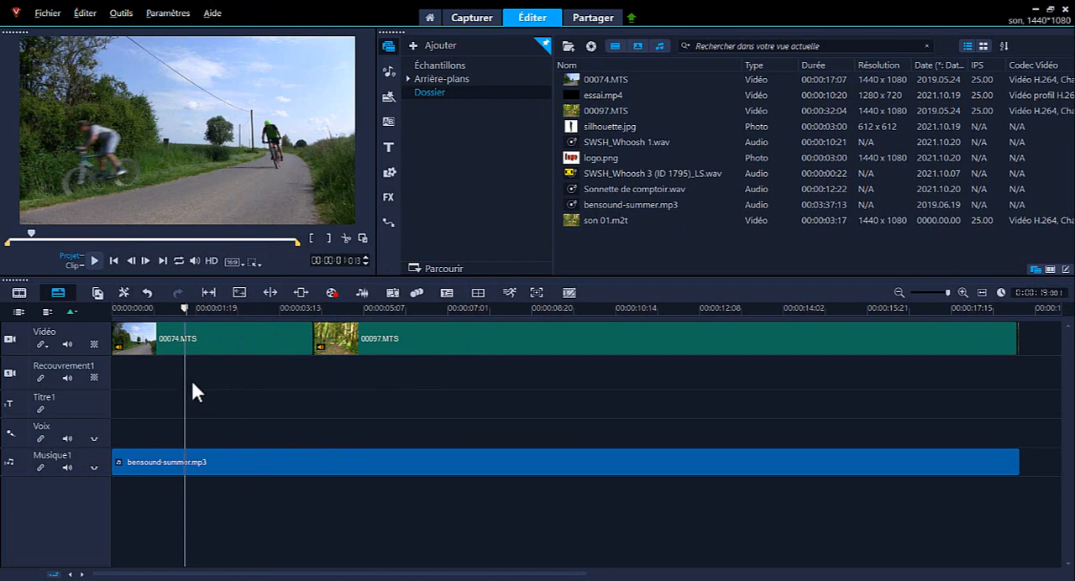
{"action": "left_click", "coordinate": [362, 291]}
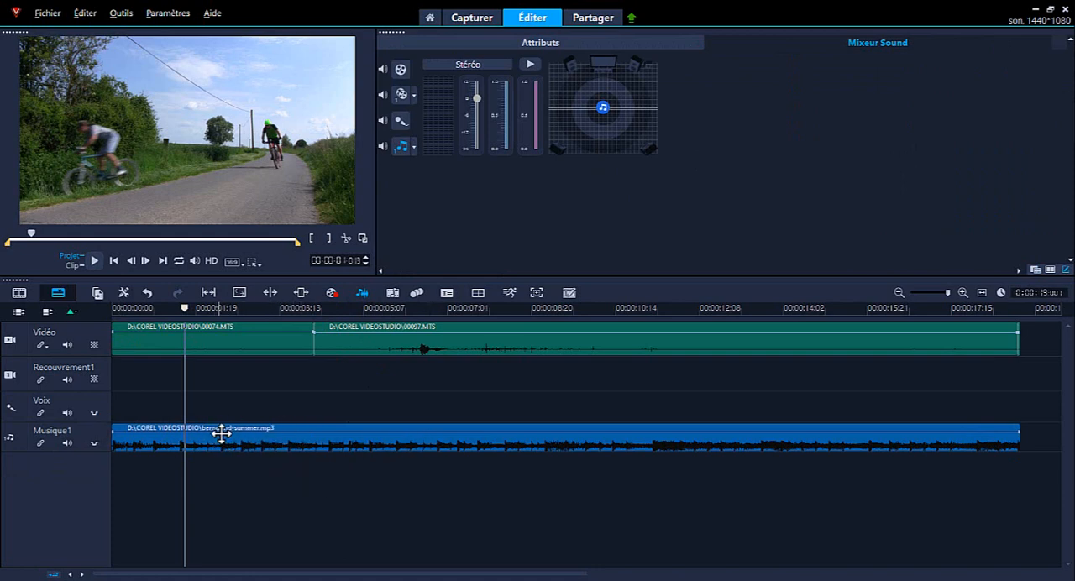
{"action": "right_click", "coordinate": [19, 438]}
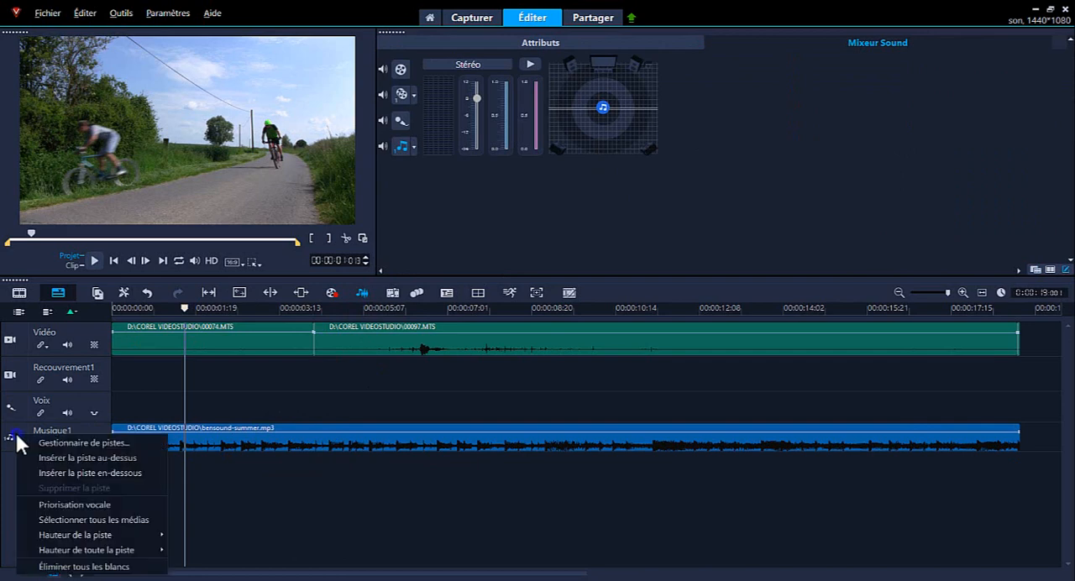
{"action": "mouse_move", "coordinate": [117, 538]}
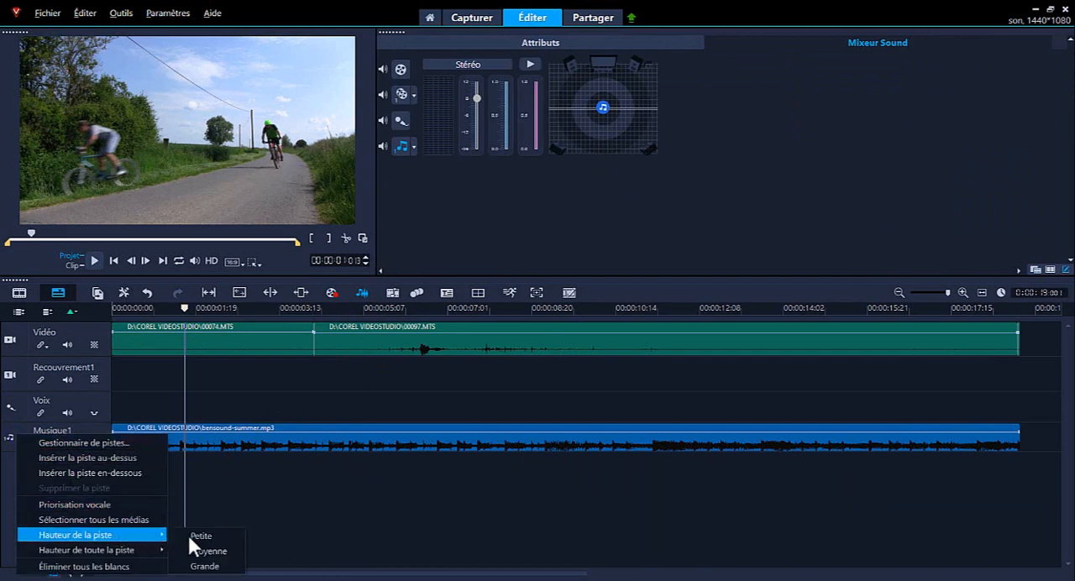
{"action": "left_click", "coordinate": [363, 294]}
{"action": "left_click", "coordinate": [363, 293]}
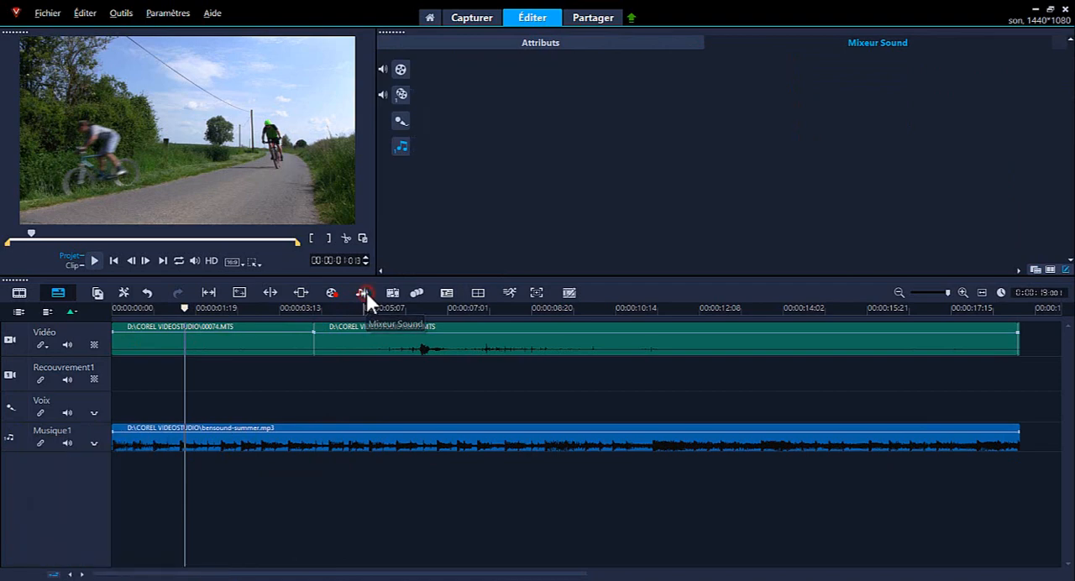
- Set the height of the Musique1 track to Grande
{"action": "right_click", "coordinate": [20, 461]}
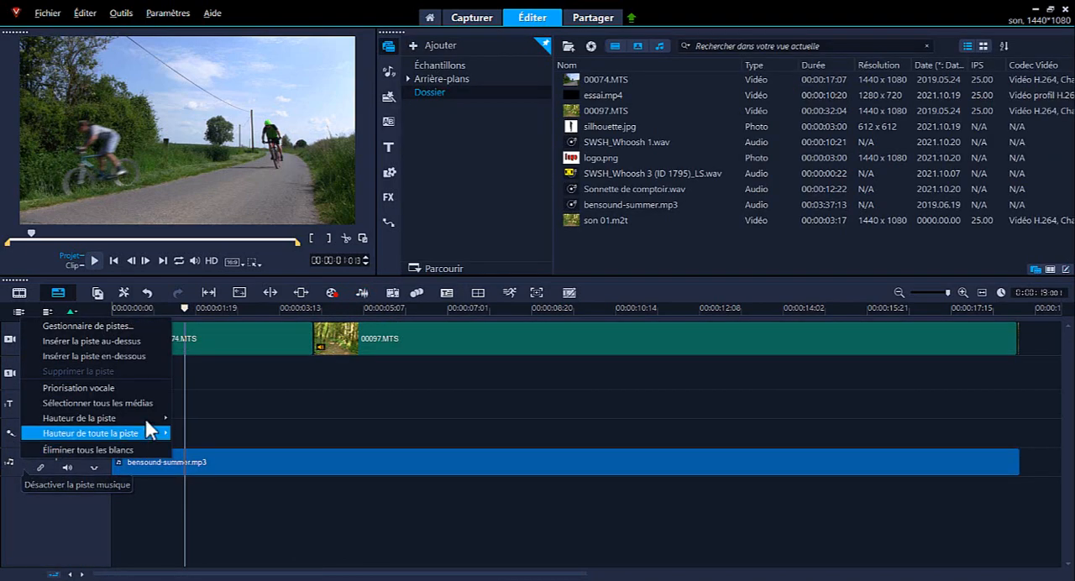
{"action": "left_click", "coordinate": [203, 446]}
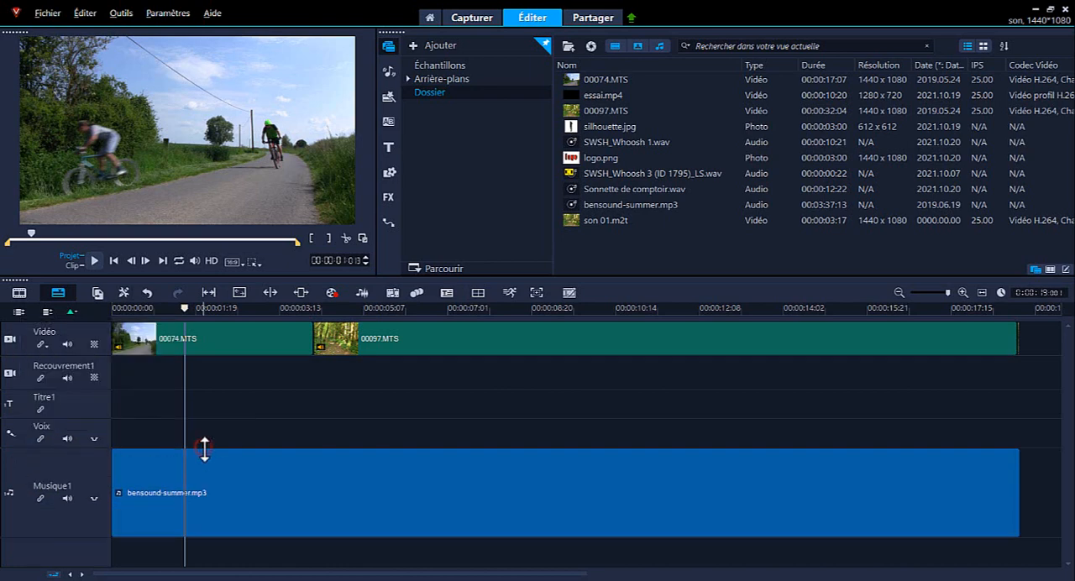
- Record a live volume dip on the Musique1 track with the Sound Mixer, playing the project from the start to about 13 seconds
{"action": "left_click", "coordinate": [329, 504]}
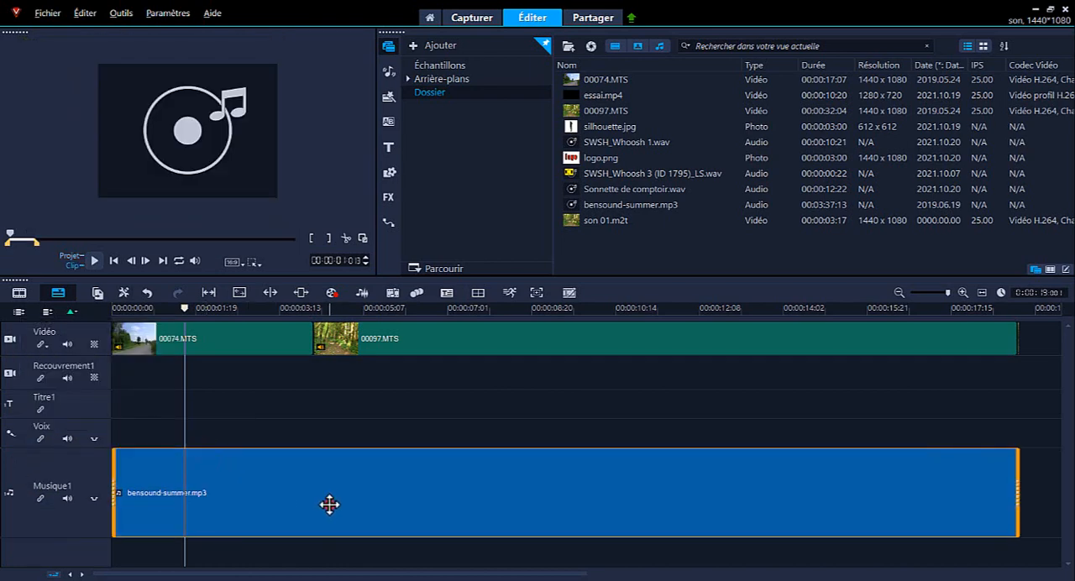
{"action": "left_click", "coordinate": [364, 292]}
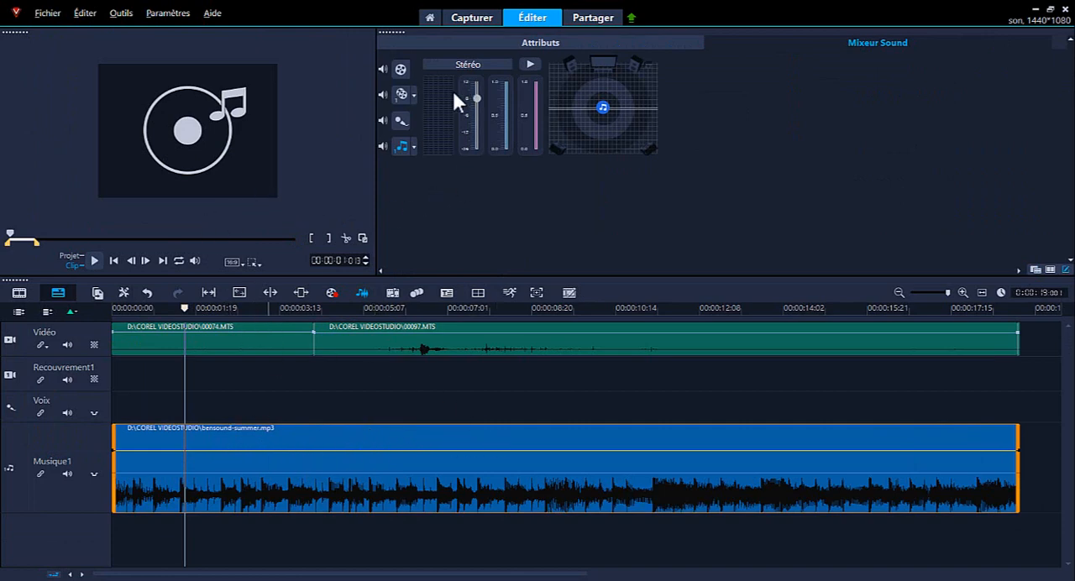
{"action": "left_click", "coordinate": [400, 146]}
{"action": "left_click", "coordinate": [114, 260]}
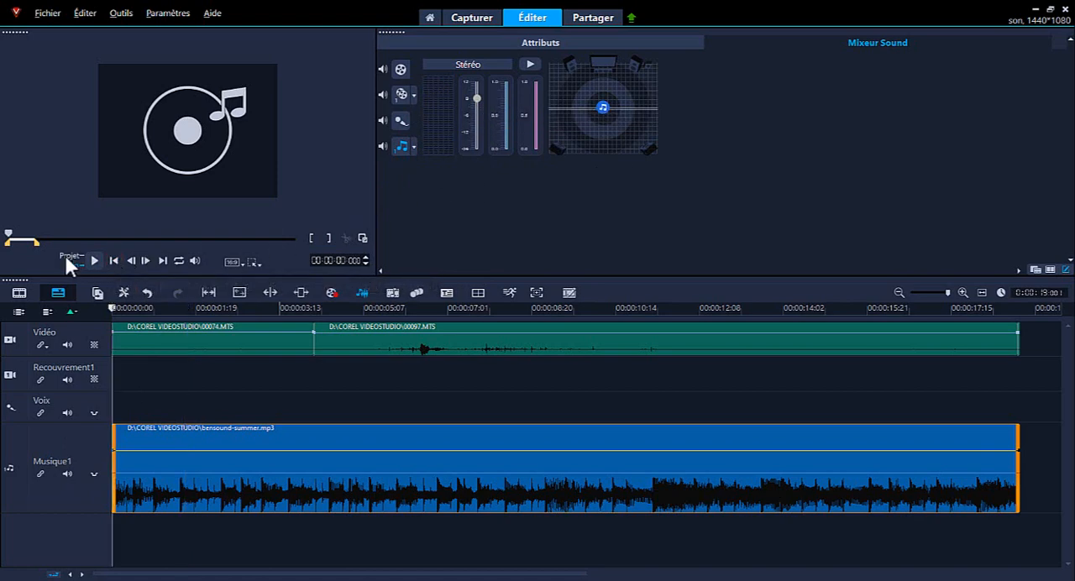
{"action": "left_click", "coordinate": [72, 257]}
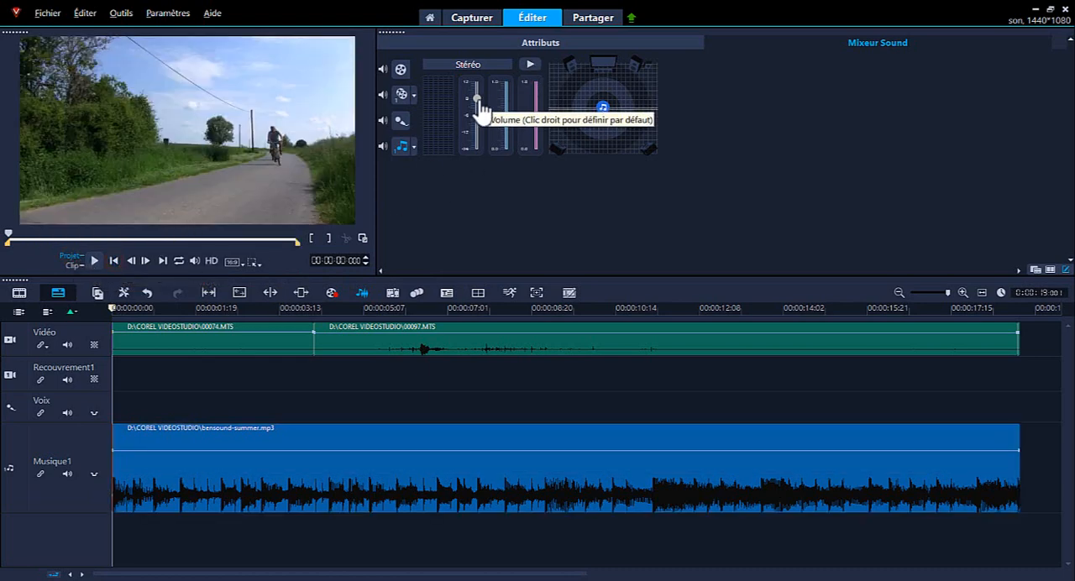
{"action": "left_click", "coordinate": [529, 63]}
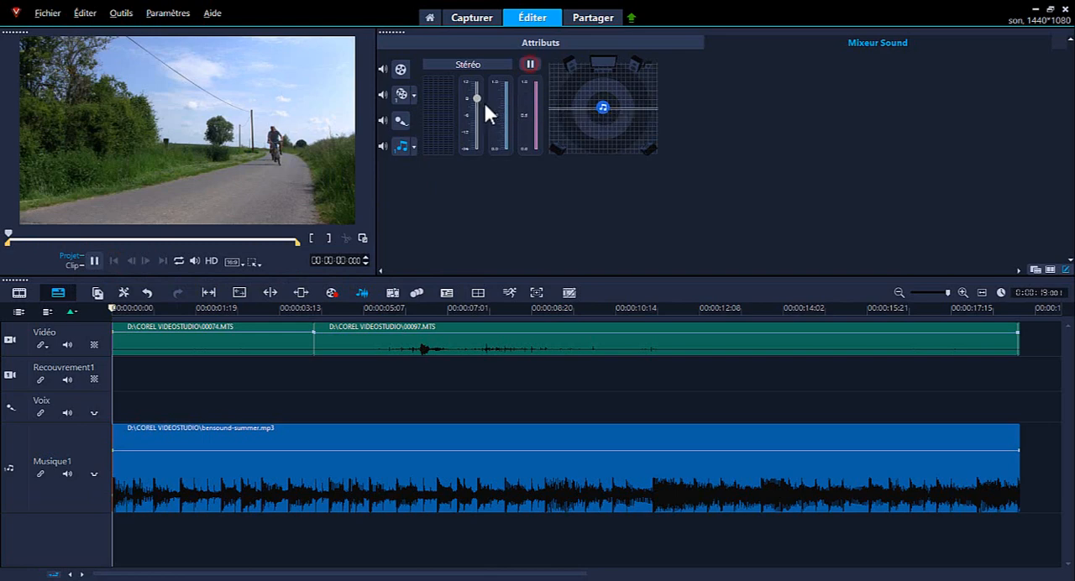
{"action": "mouse_move", "coordinate": [476, 98]}
{"action": "left_mouse_down"}
{"action": "mouse_move", "coordinate": [475, 151]}
{"action": "mouse_move", "coordinate": [477, 109]}
{"action": "left_mouse_up"}
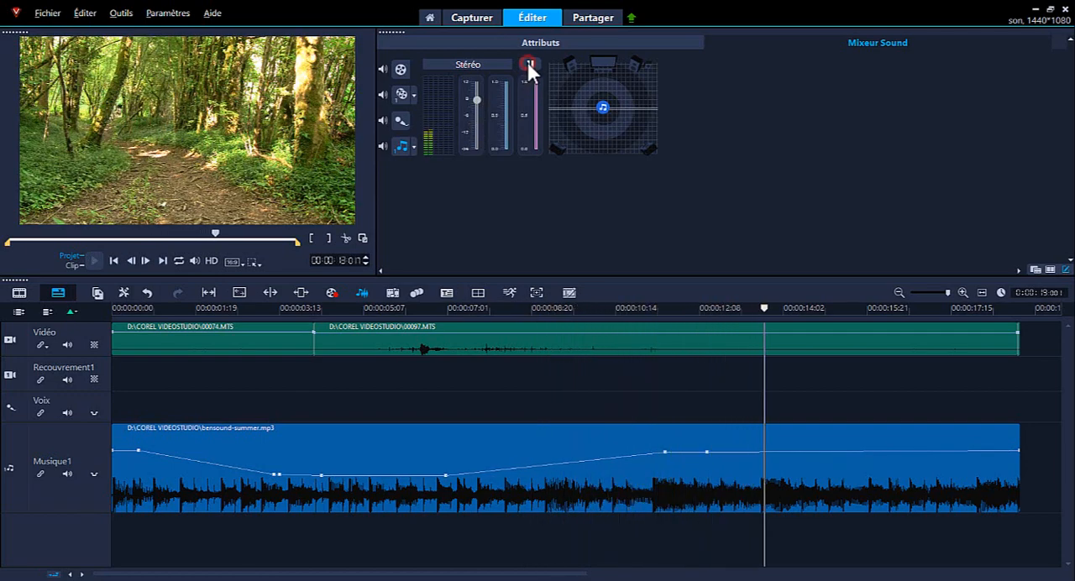
{"action": "left_click", "coordinate": [527, 63]}
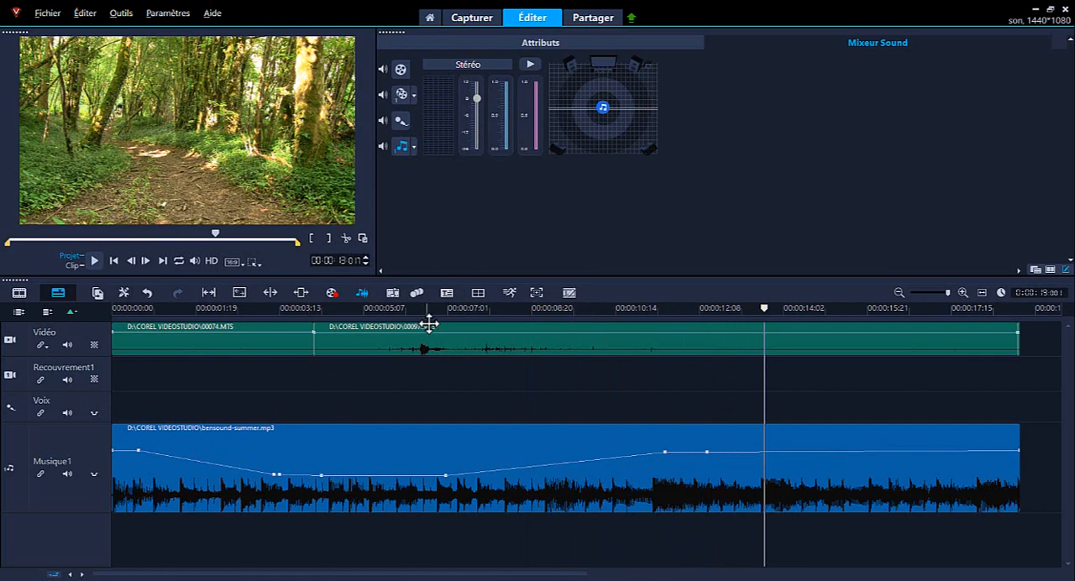
- Record a live volume dip on the video track with the Sound Mixer, playing from about 4 to 10 seconds
{"action": "left_click", "coordinate": [356, 307]}
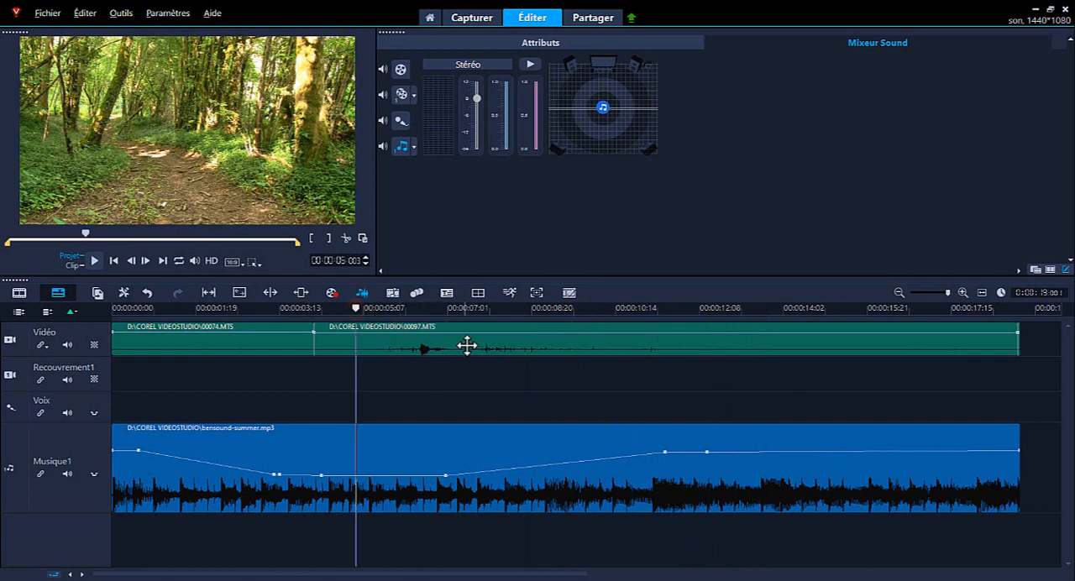
{"action": "left_click_drag", "start_coordinate": [362, 308], "coordinate": [306, 313]}
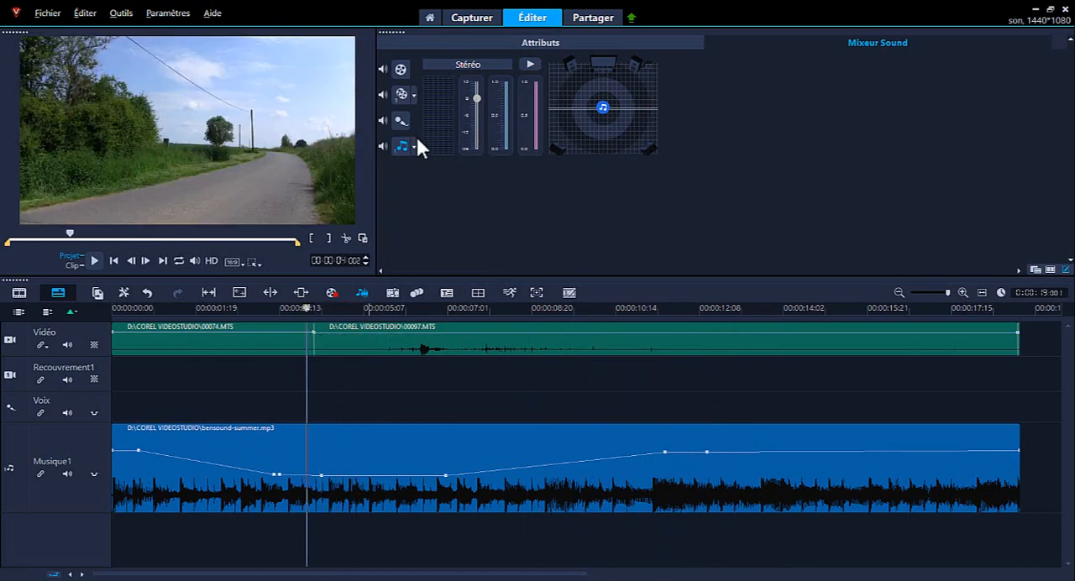
{"action": "left_click", "coordinate": [404, 68]}
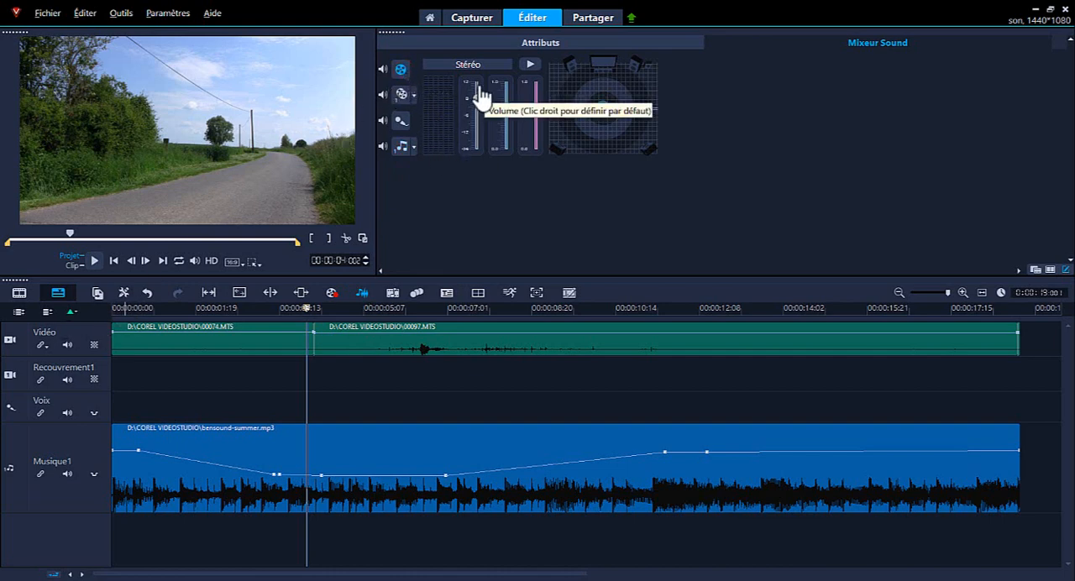
{"action": "left_click", "coordinate": [530, 65]}
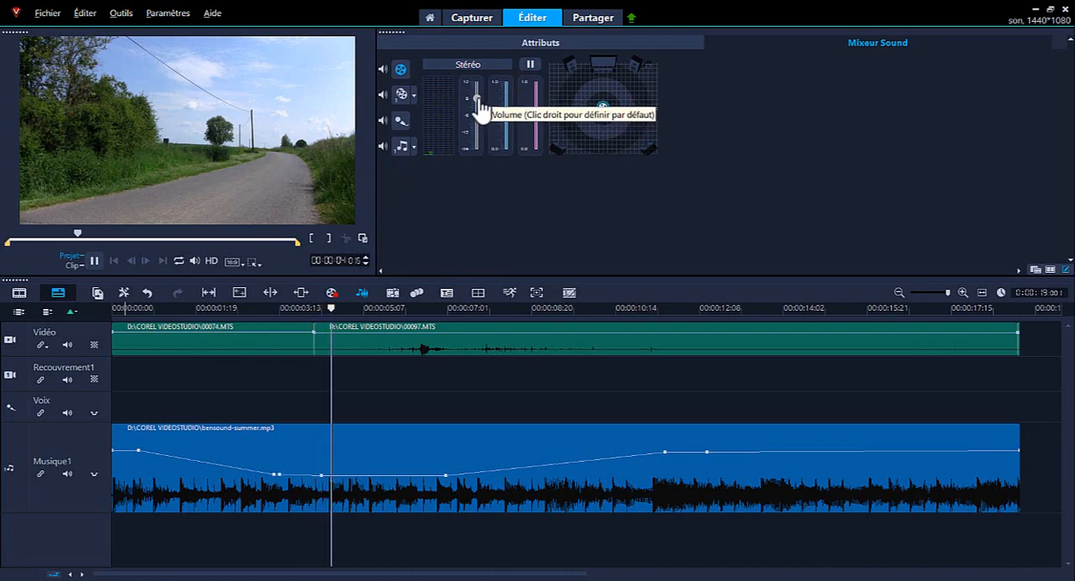
{"action": "mouse_move", "coordinate": [479, 102]}
{"action": "left_mouse_down"}
{"action": "mouse_move", "coordinate": [485, 151]}
{"action": "mouse_move", "coordinate": [481, 119]}
{"action": "left_mouse_up"}
{"action": "left_click", "coordinate": [529, 63]}
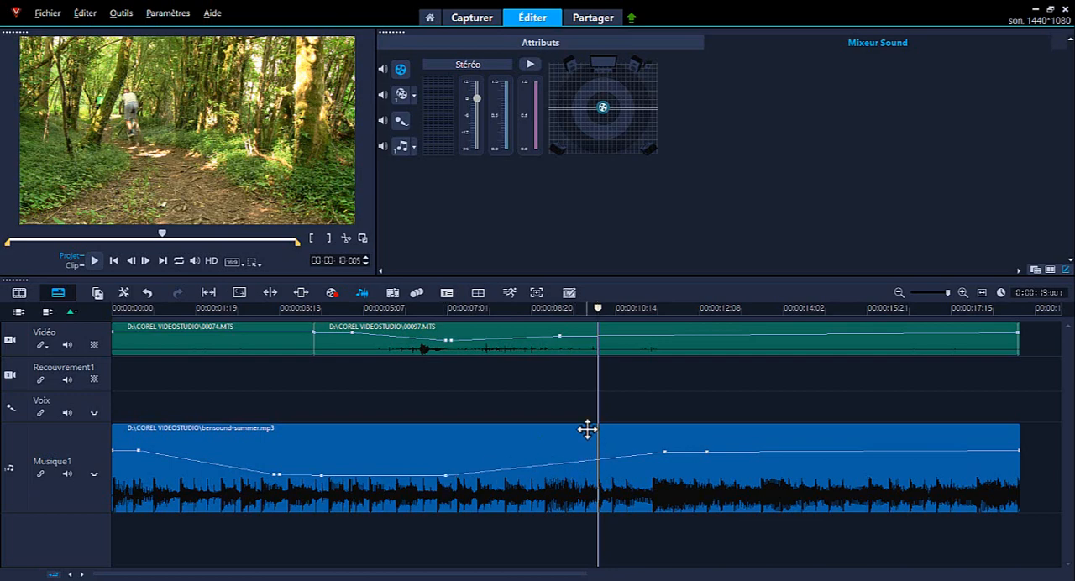
- Add a volume point at about 9 seconds on the bensound-summer.mp3 curve and raise it nearly level with the points after it
{"action": "left_click", "coordinate": [552, 452]}
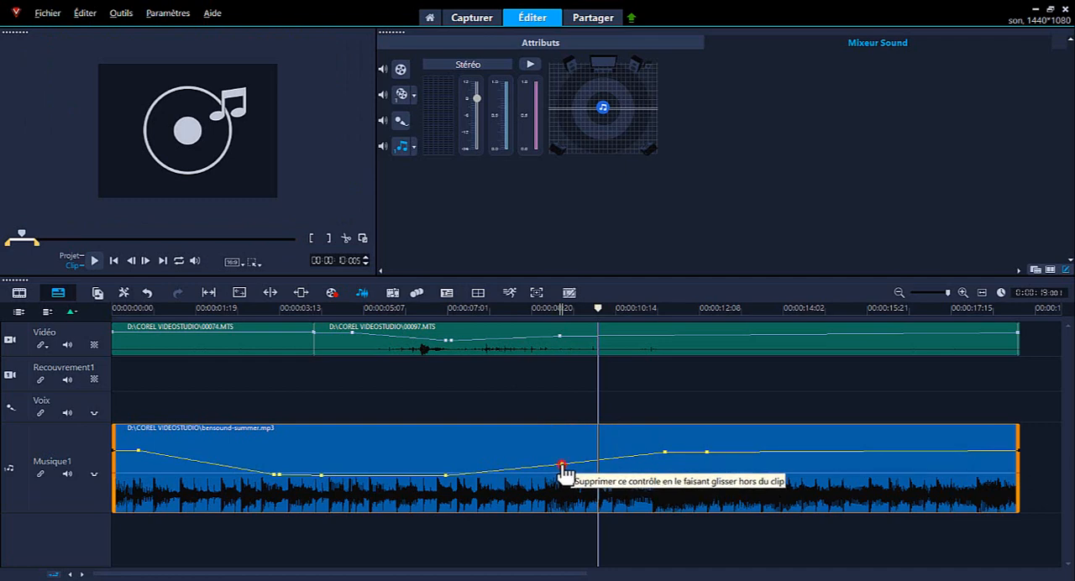
{"action": "mouse_move", "coordinate": [561, 468]}
{"action": "left_mouse_down"}
{"action": "mouse_move", "coordinate": [566, 458]}
{"action": "mouse_move", "coordinate": [543, 468]}
{"action": "mouse_move", "coordinate": [566, 466]}
{"action": "mouse_move", "coordinate": [563, 456]}
{"action": "mouse_move", "coordinate": [554, 466]}
{"action": "left_mouse_up"}
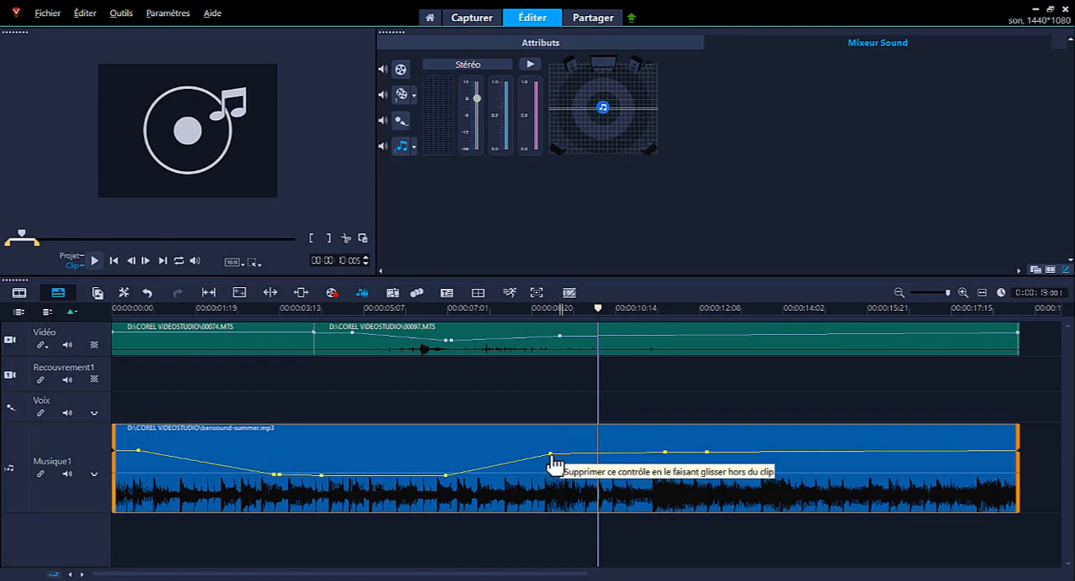